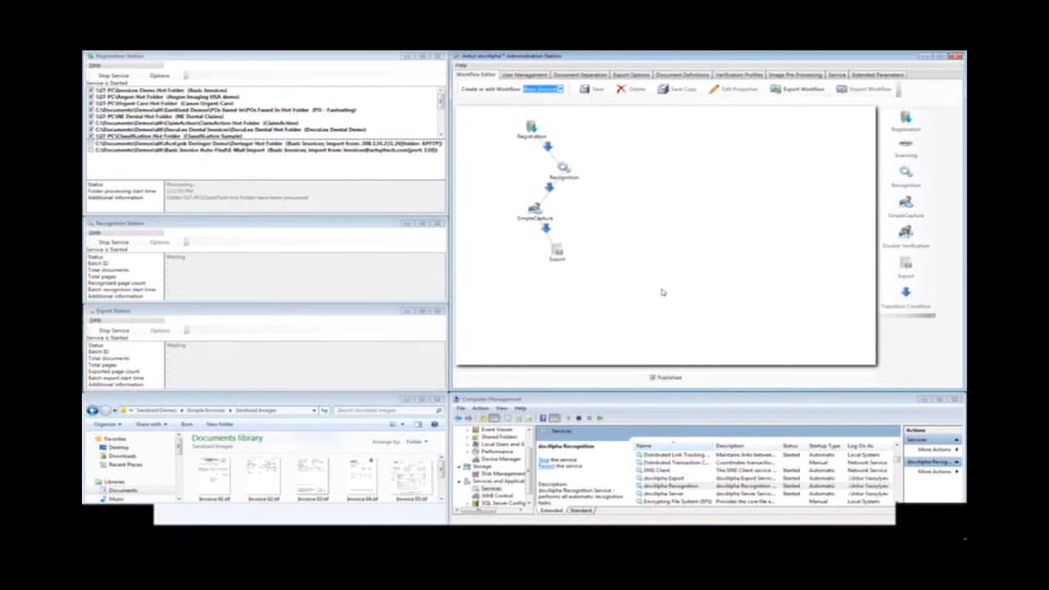
Step: Examine the docAlpha Export and docAlpha Recognition entries in the Computer Management services list
click(742, 399)
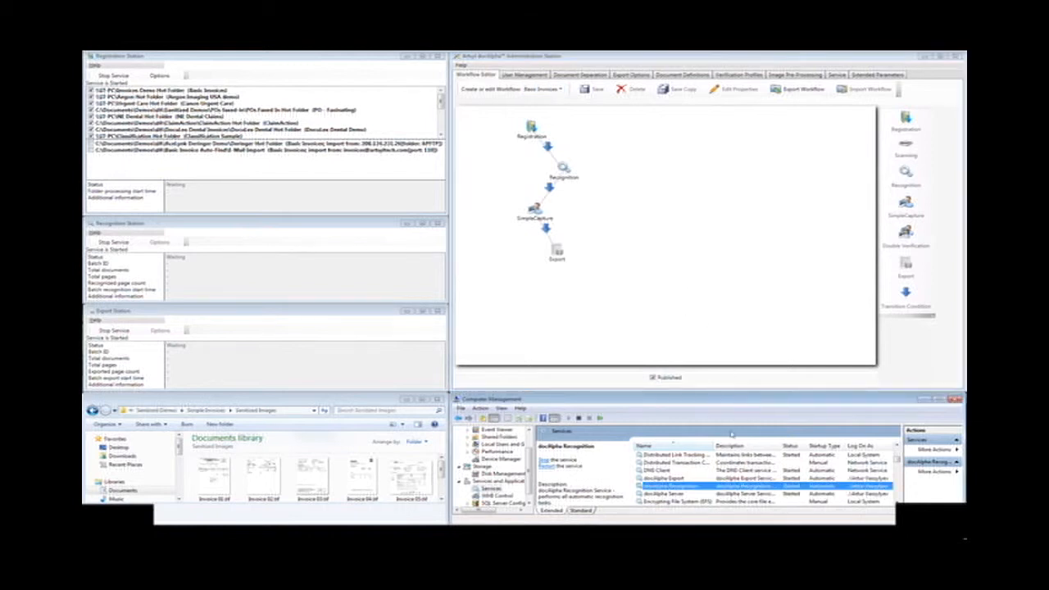
click(657, 478)
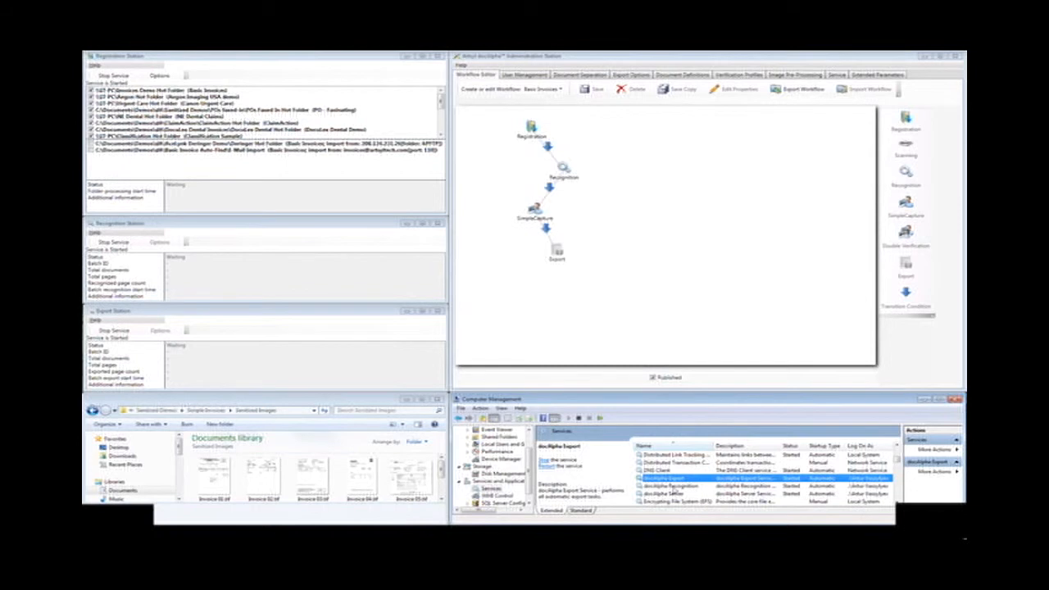
click(672, 486)
click(679, 480)
Step: Review the Registration Station, Recognition Station and Export Station windows one after another
click(297, 58)
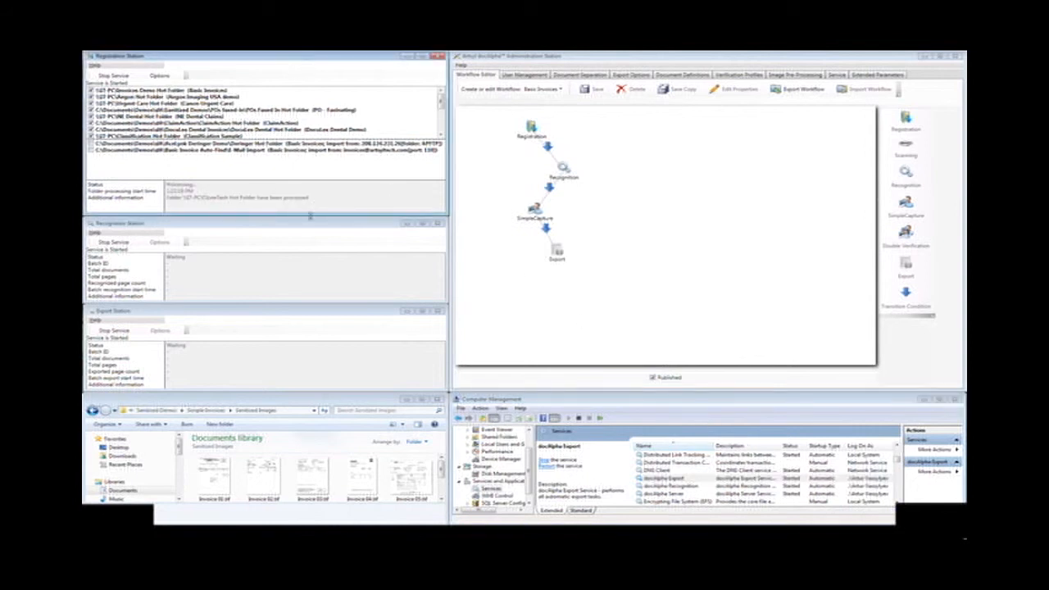
click(311, 219)
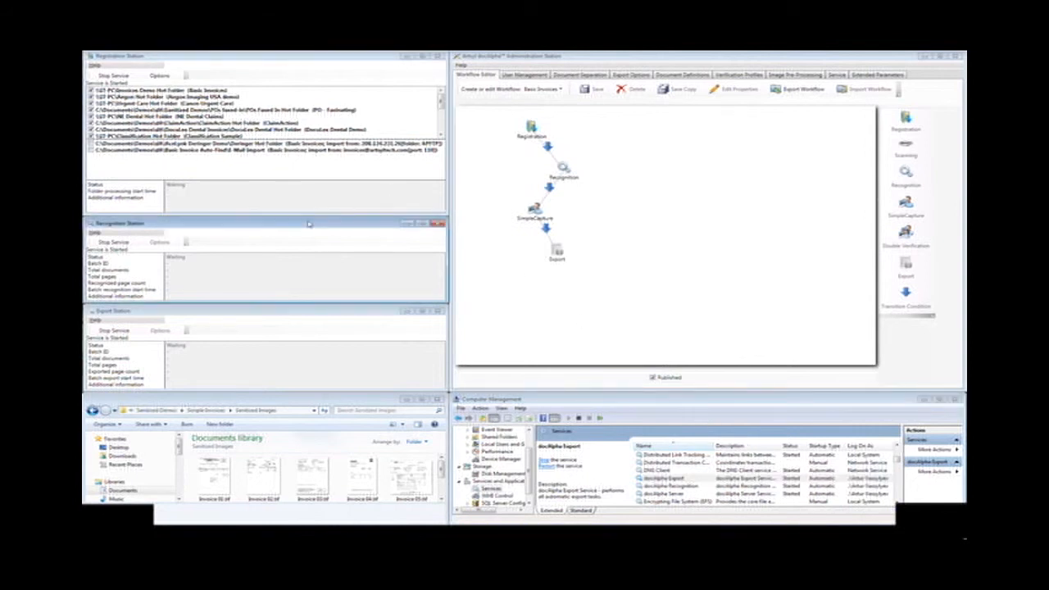
click(300, 311)
click(169, 69)
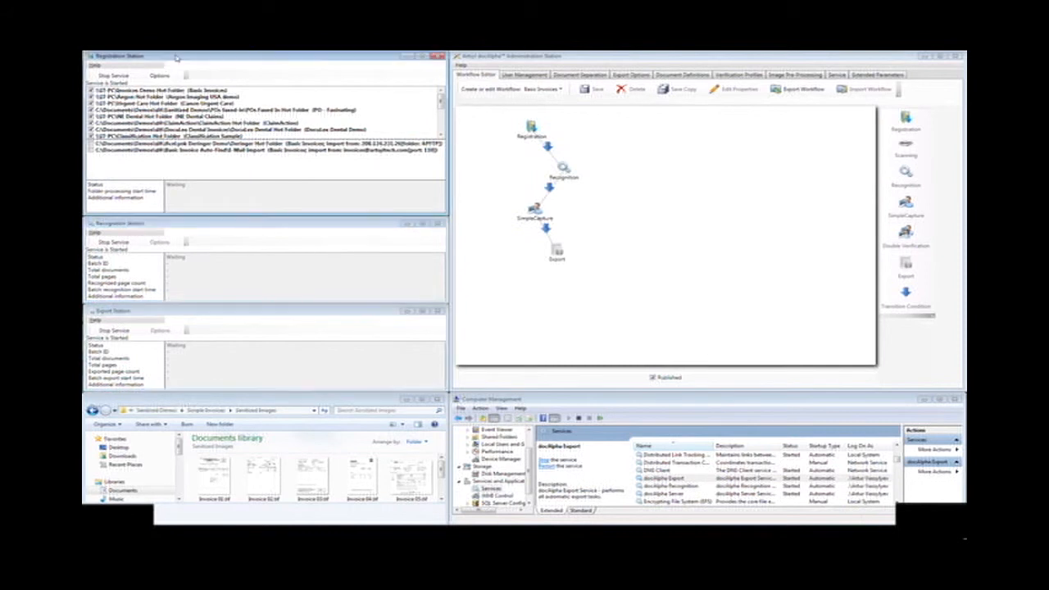
click(192, 220)
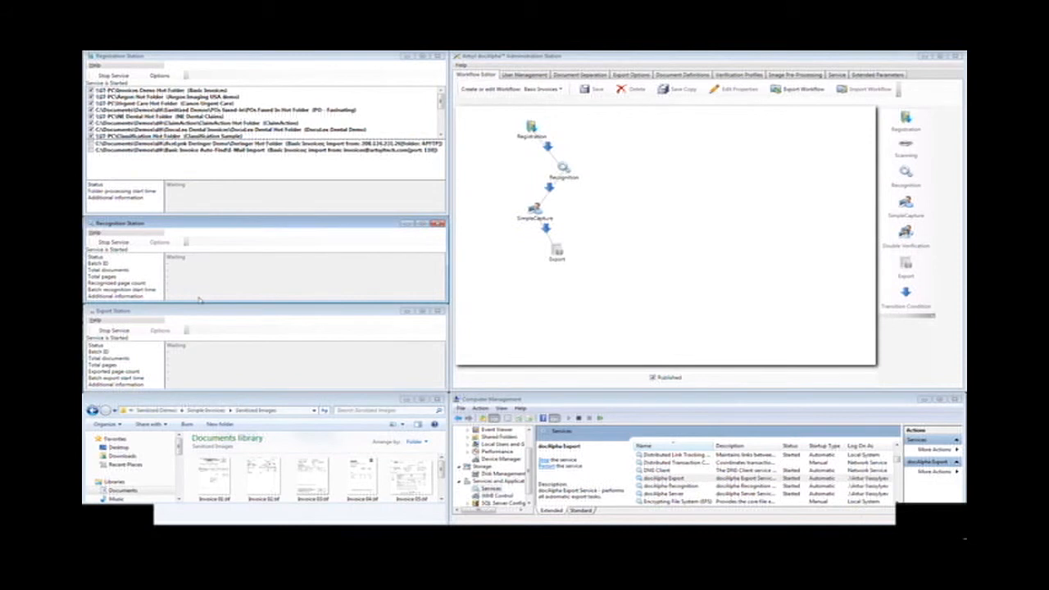
drag(196, 311, 214, 312)
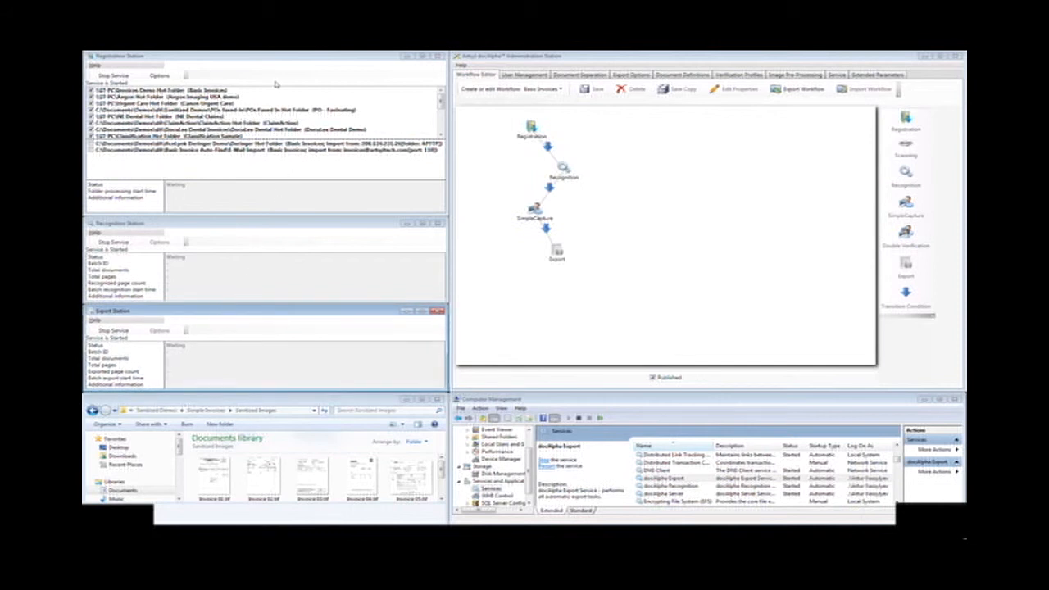
Step: Look through the list of monitored hot folders in the Registration Station
click(442, 102)
mouse_move(442, 103)
mouse_down()
mouse_move(442, 131)
mouse_move(442, 115)
mouse_up()
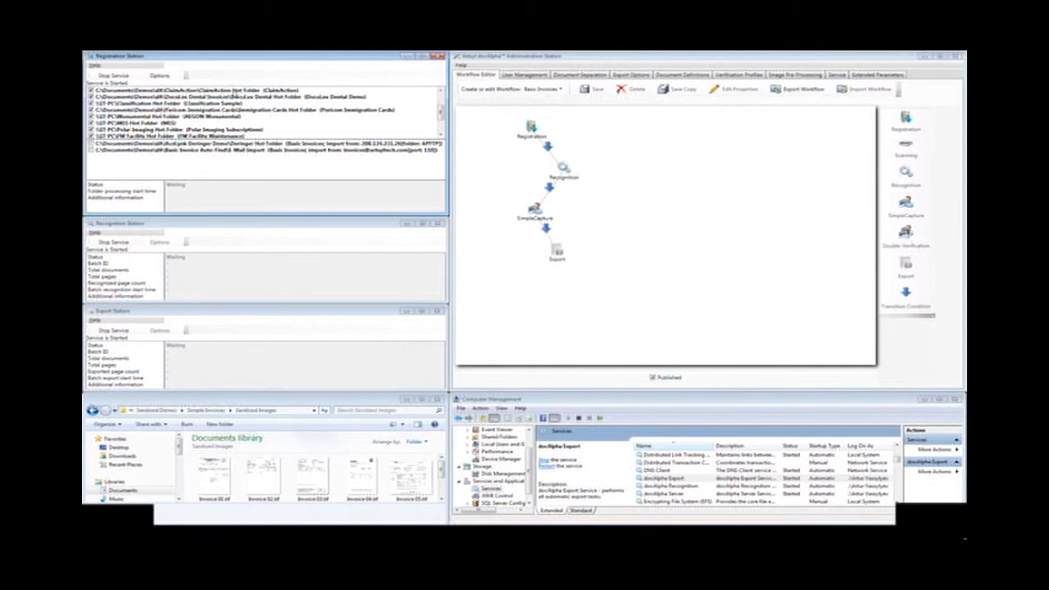
drag(441, 117, 441, 100)
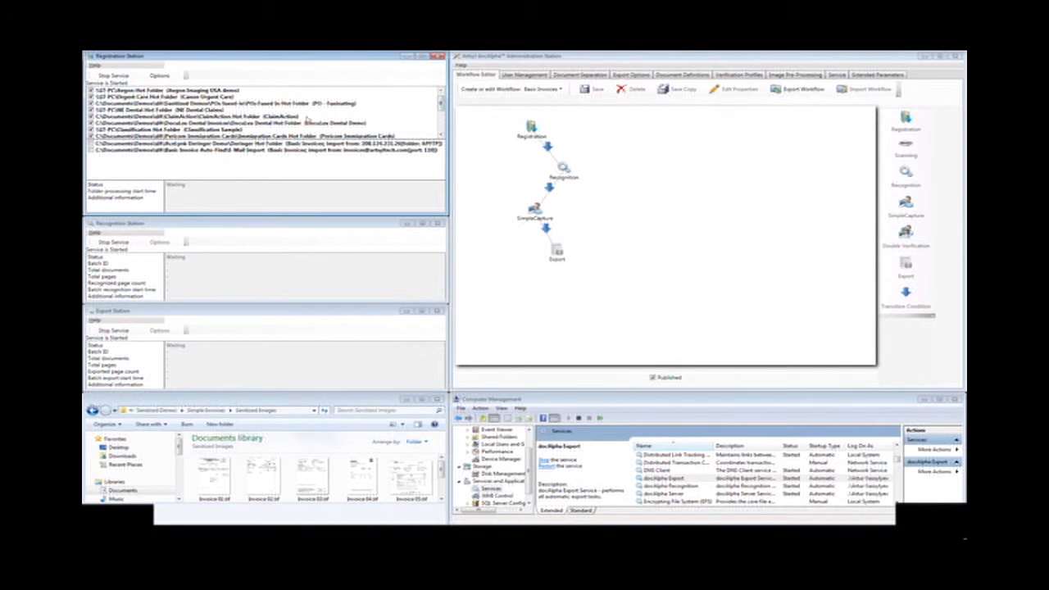
drag(442, 108, 439, 100)
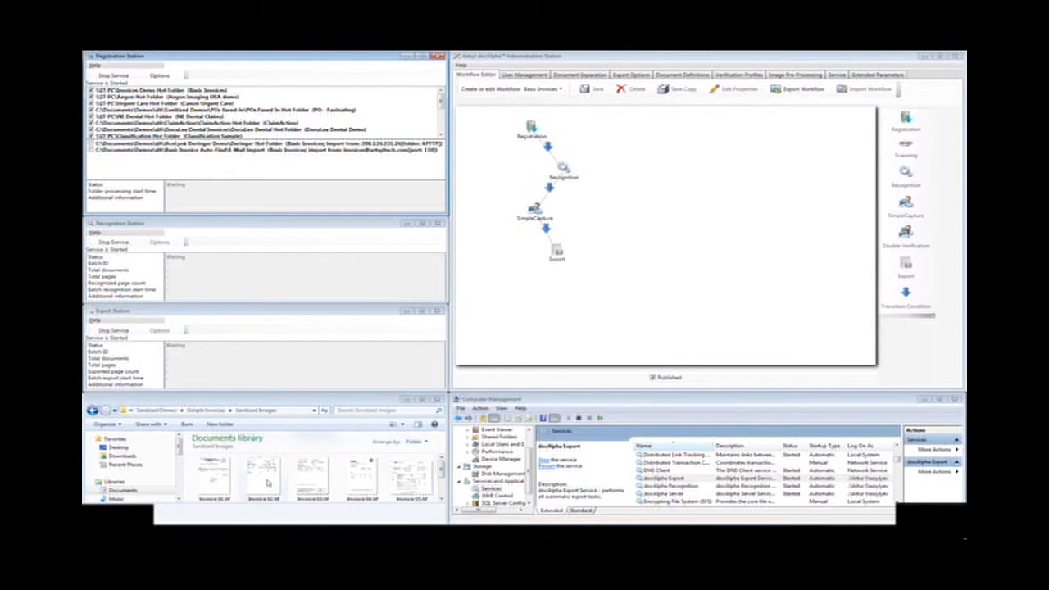
Step: Copy all invoice TIFF files from Invoice 01 to Invoice 06 in the Sanitized Images folder
click(212, 477)
drag(445, 473, 444, 485)
shift+click(223, 490)
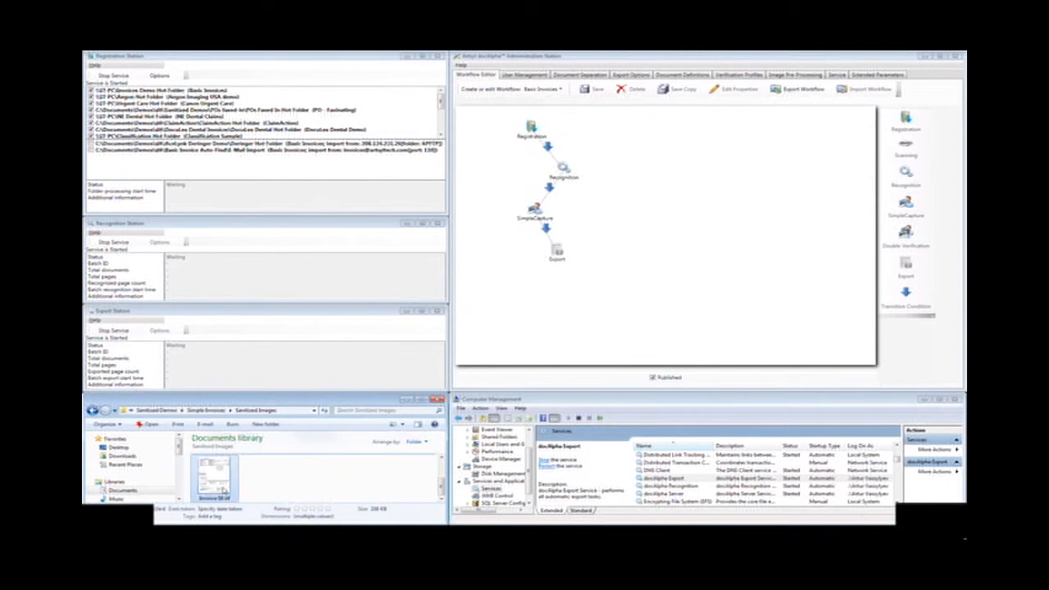
right_click(224, 490)
click(256, 443)
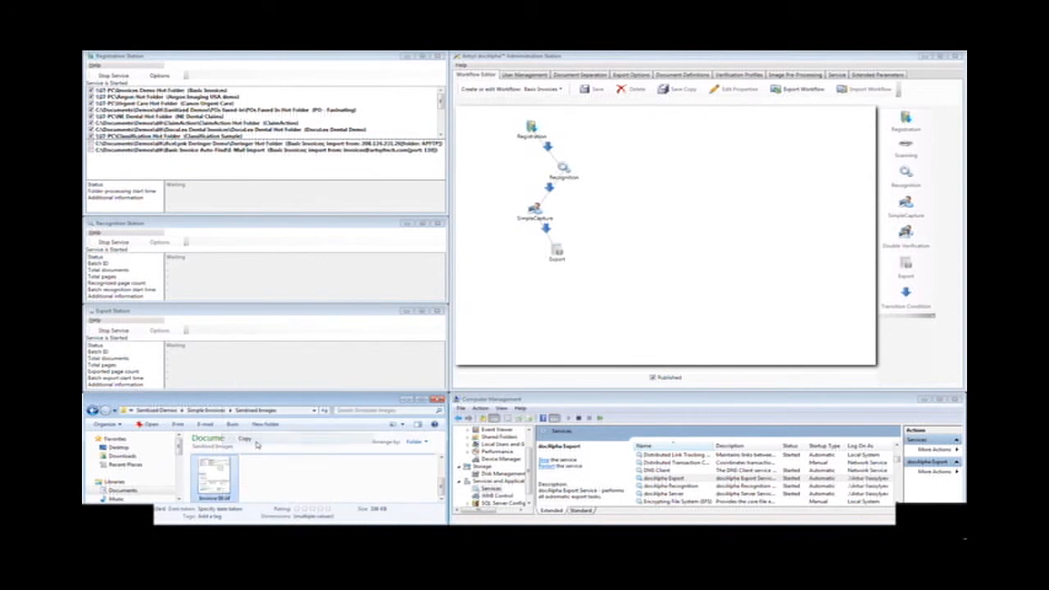
Step: Paste the copied invoices into the Invoices Demo Hot Folder under Simple Invoices
click(315, 487)
key(BackSpace)
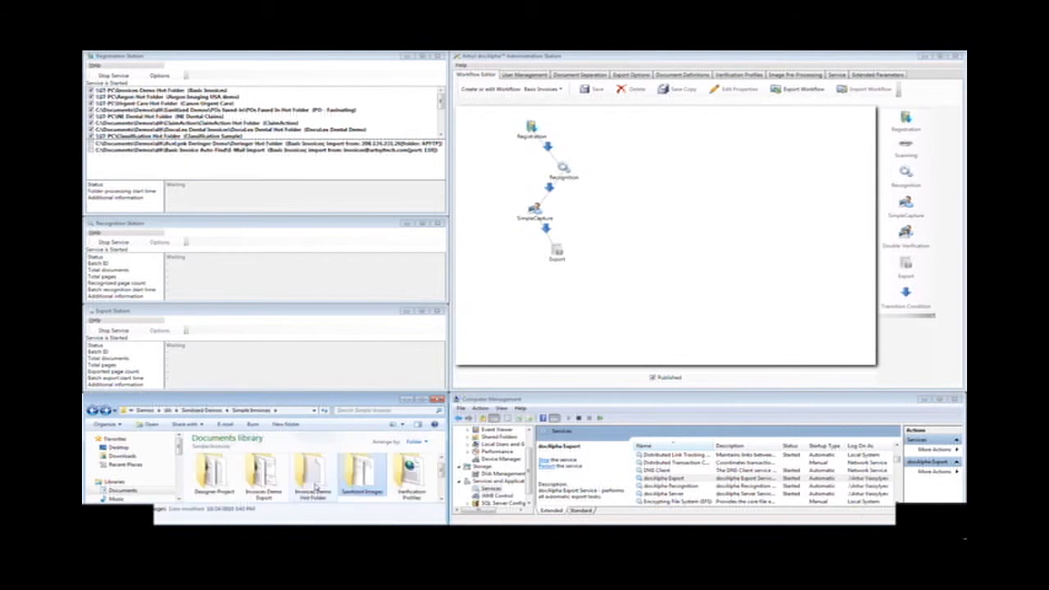
double_click(315, 487)
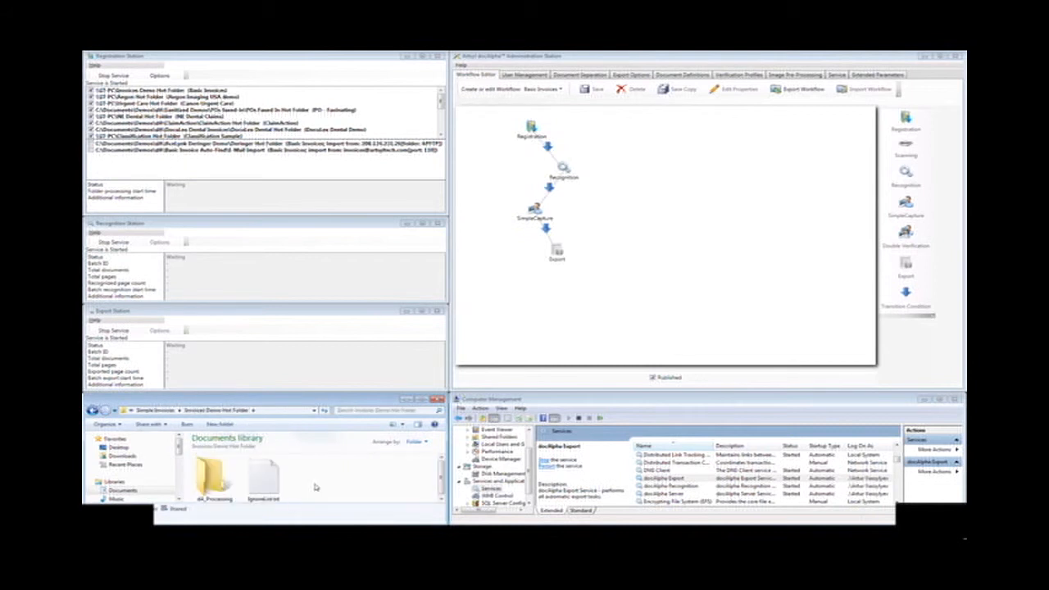
right_click(339, 484)
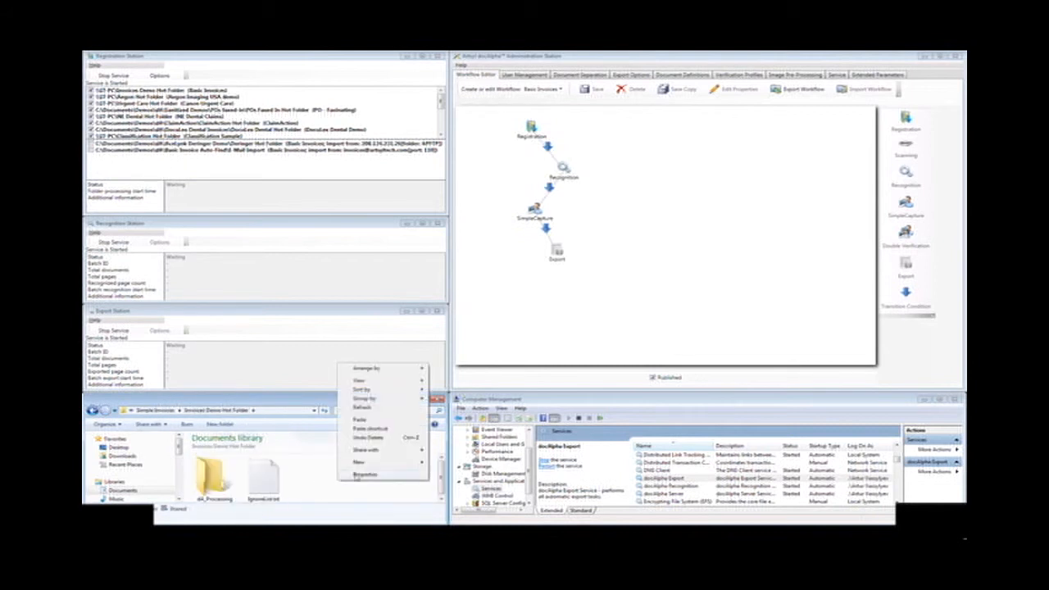
click(372, 422)
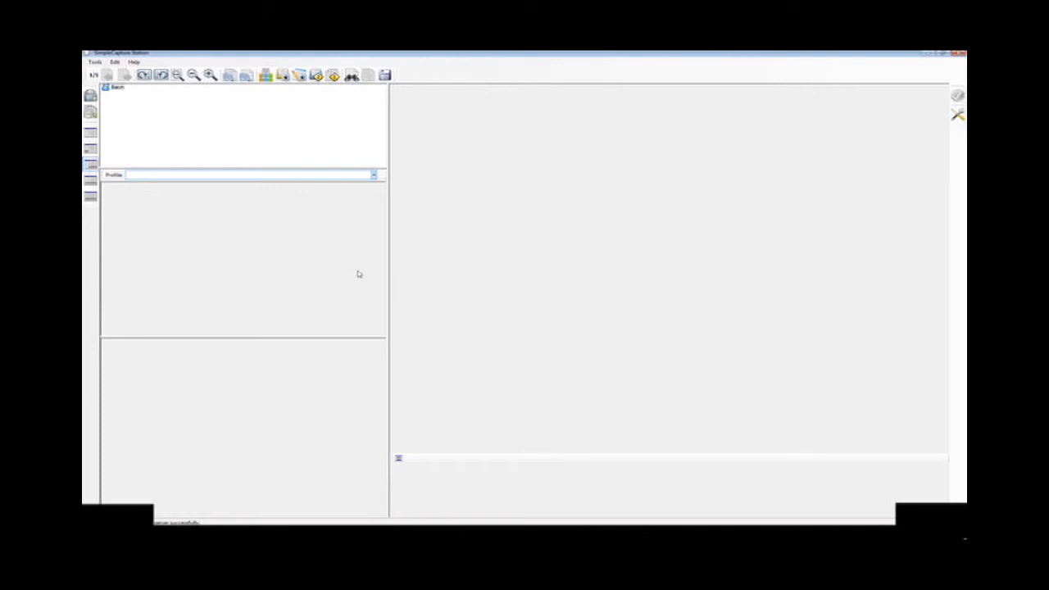
Step: Load the waiting invoice batch in SimpleCapture Station and verify its low-confidence characters, entering 8 for Invoice 02's Balance Due
click(90, 96)
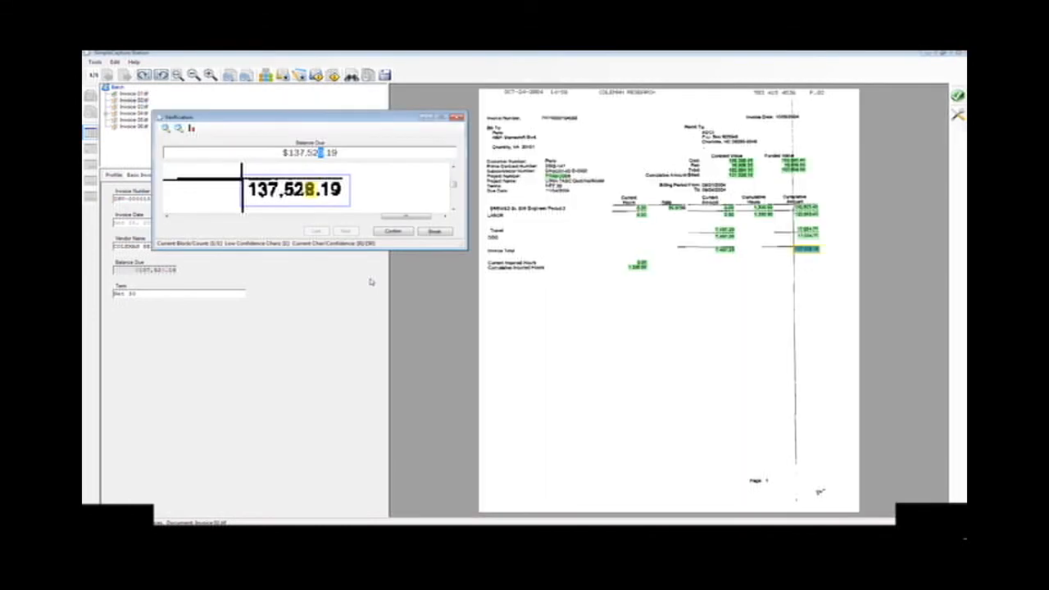
text(8)
key(Return)
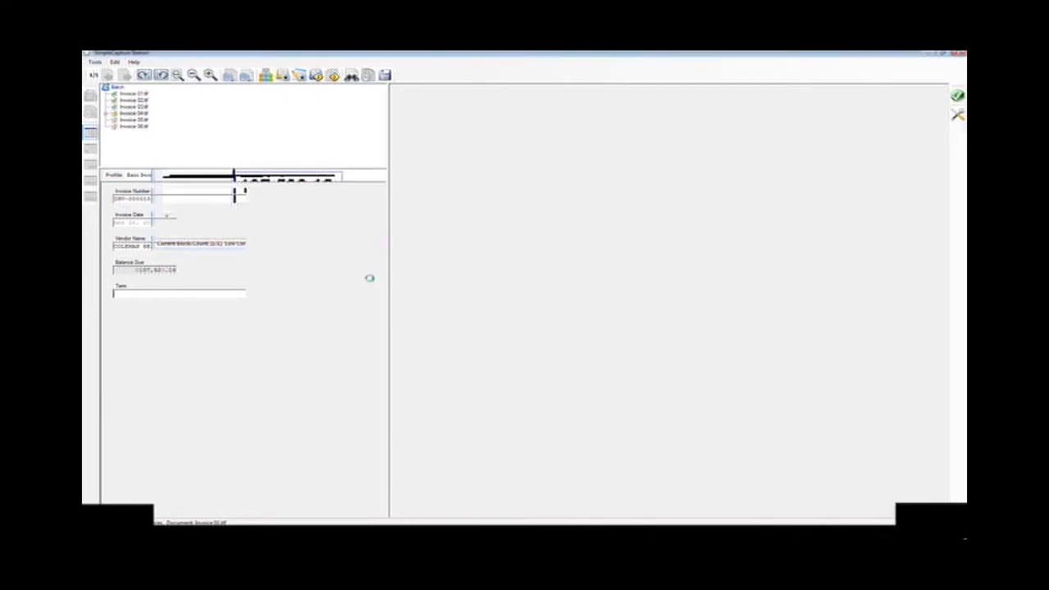
text(T)
key(Return)
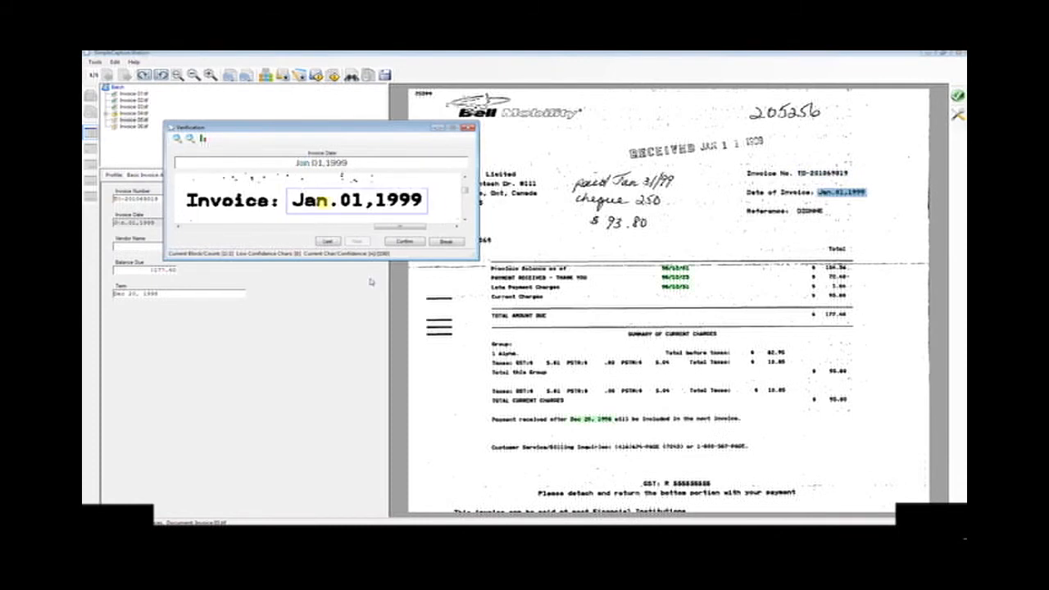
key(Return)
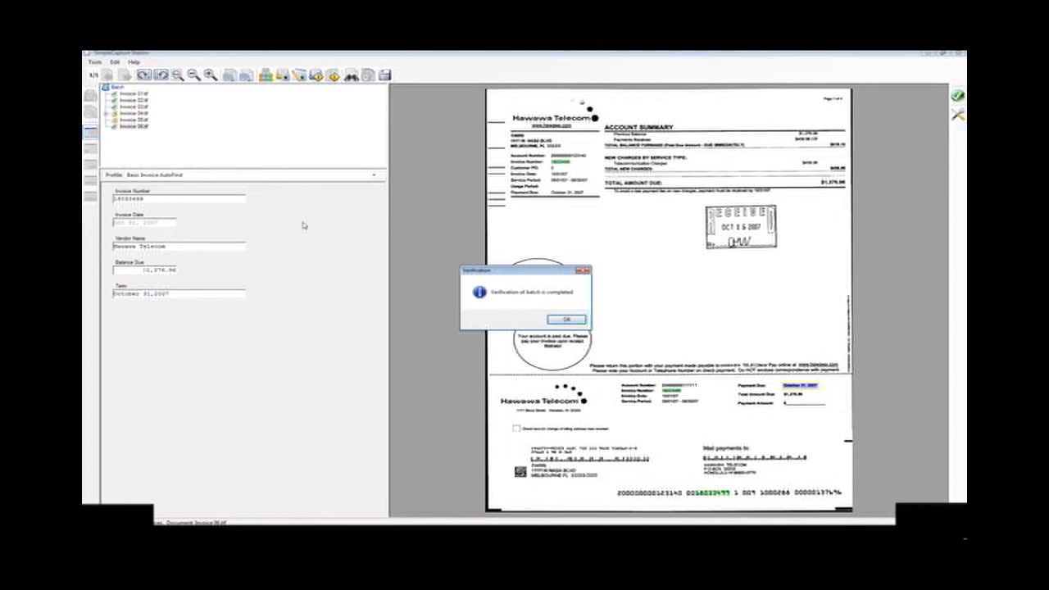
click(567, 321)
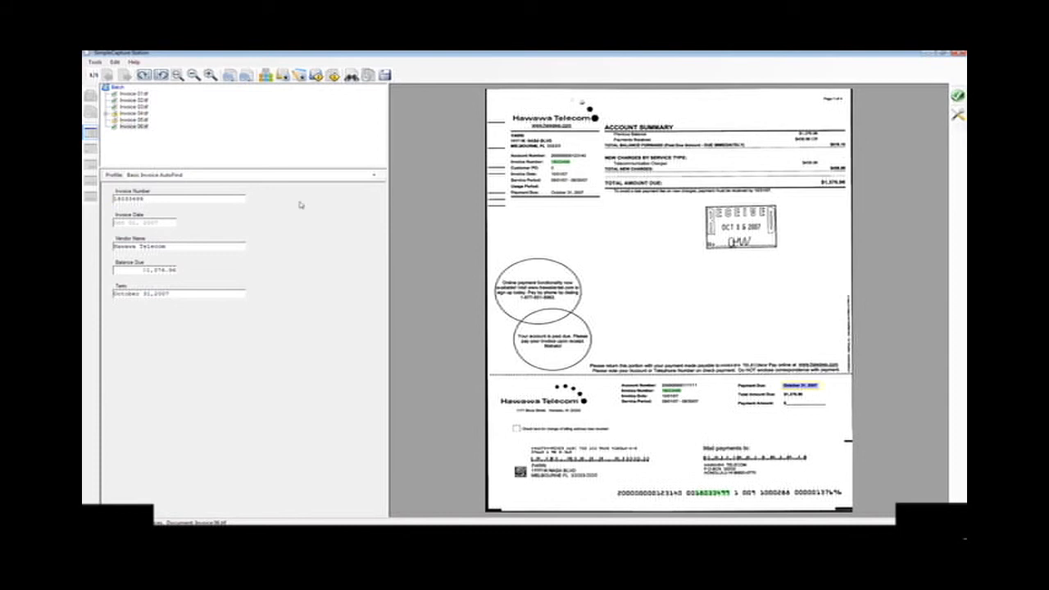
Step: Check both pages of the Lushes Ltd invoice for payment terms and accept the empty Term field with warnings
key(Return)
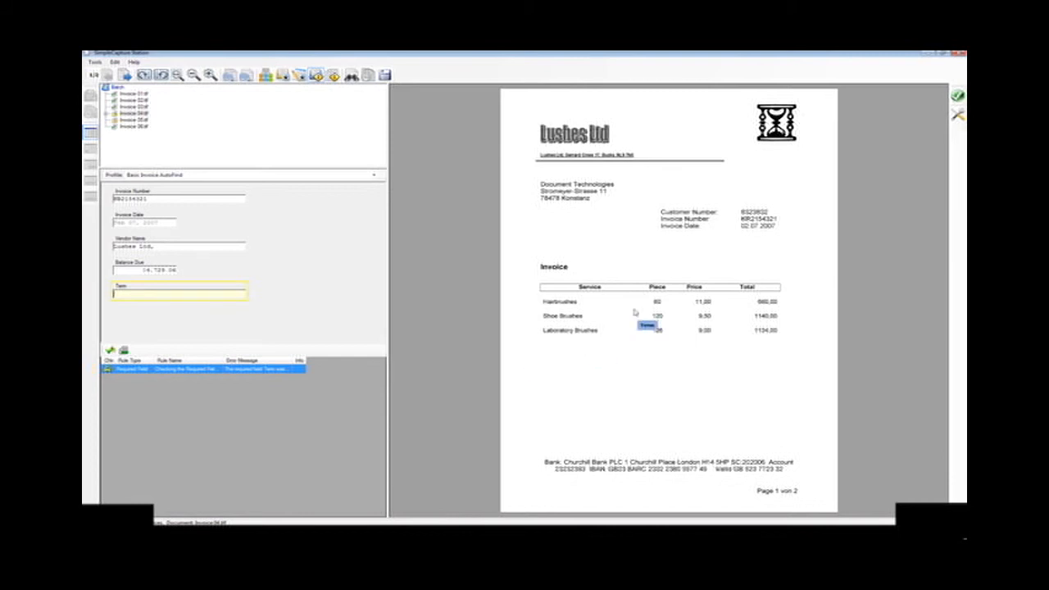
scroll(621, 274, down, 1)
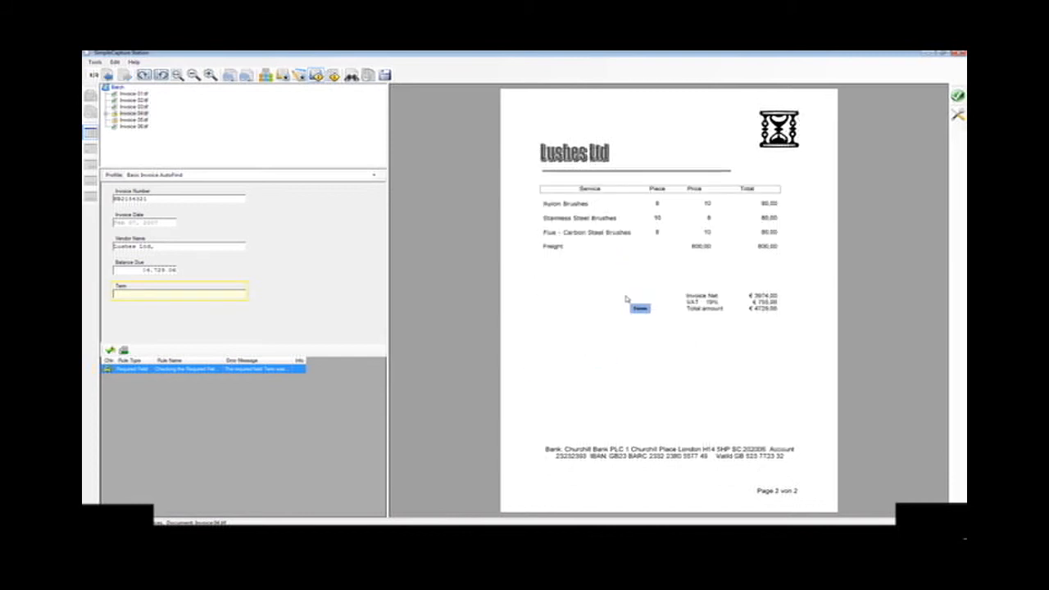
scroll(649, 326, up, 1)
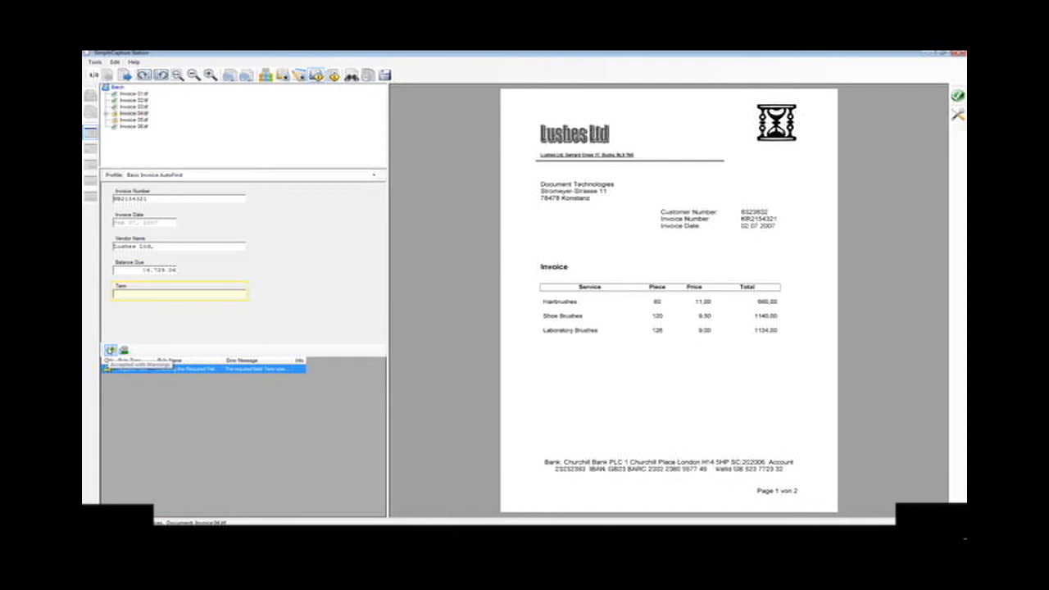
click(111, 350)
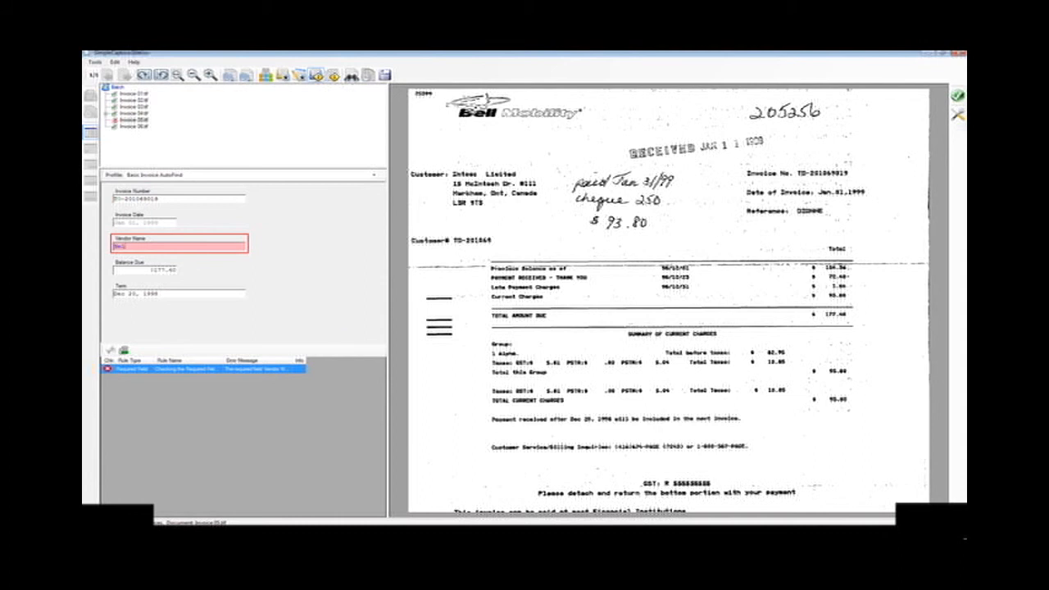
Step: Set the Bell Mobility invoice's Vendor Name to Bell, then submit the validated batch and minimize SimpleCapture Station
key(Tab)
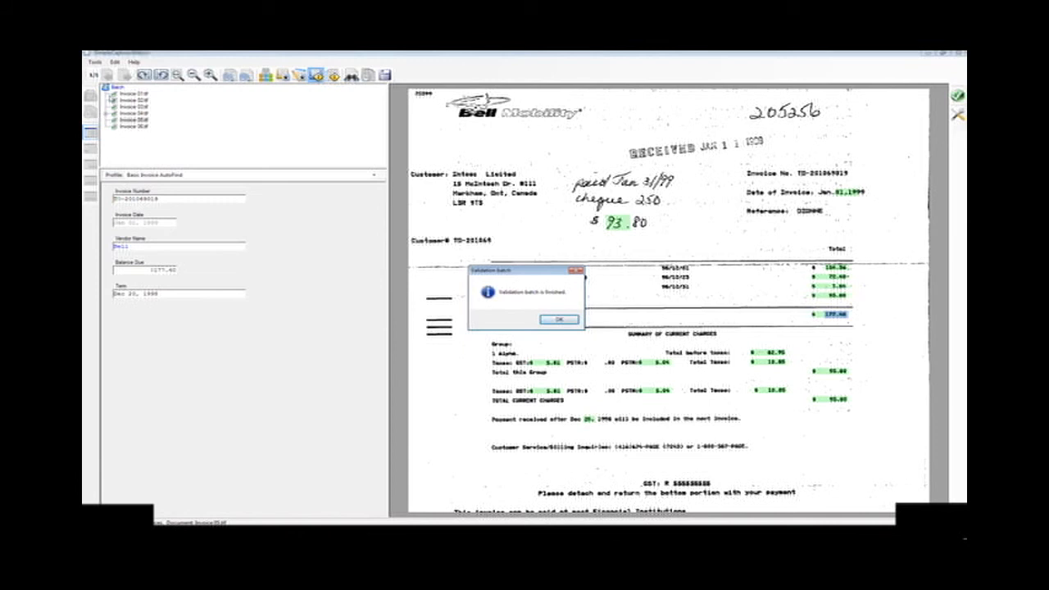
click(564, 320)
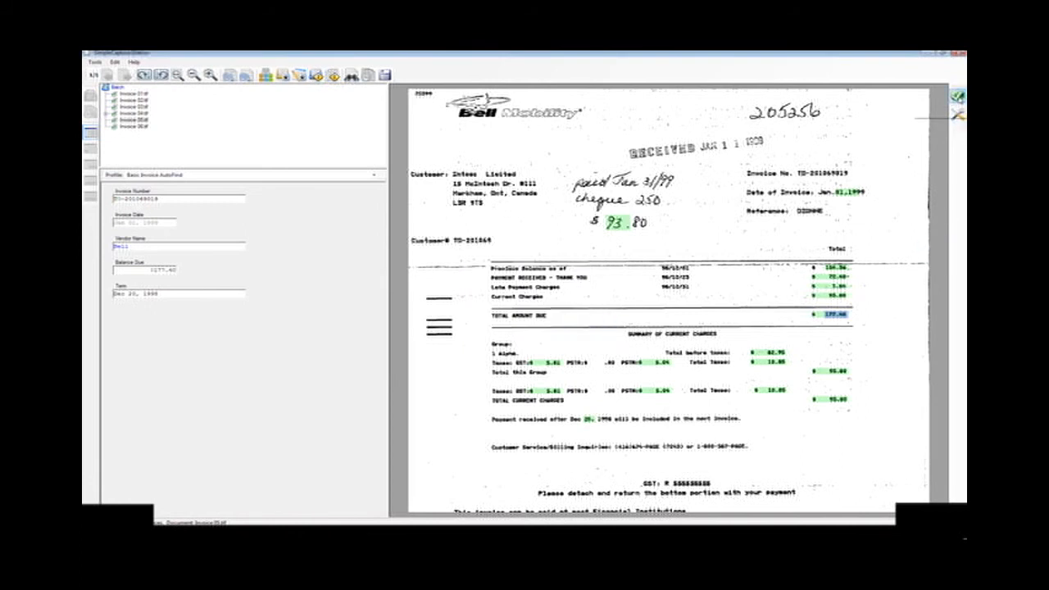
click(957, 96)
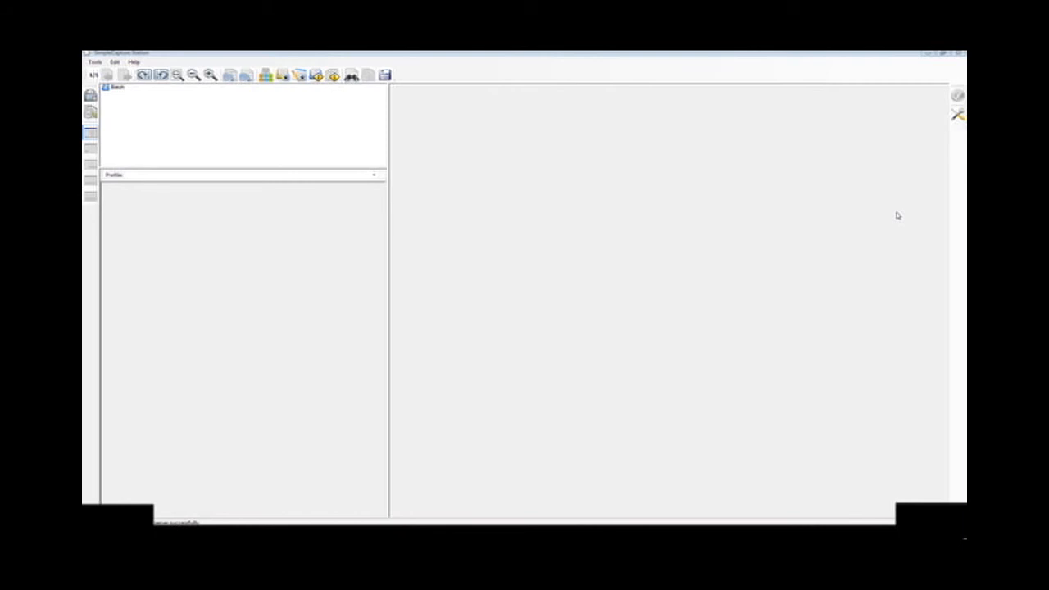
click(929, 55)
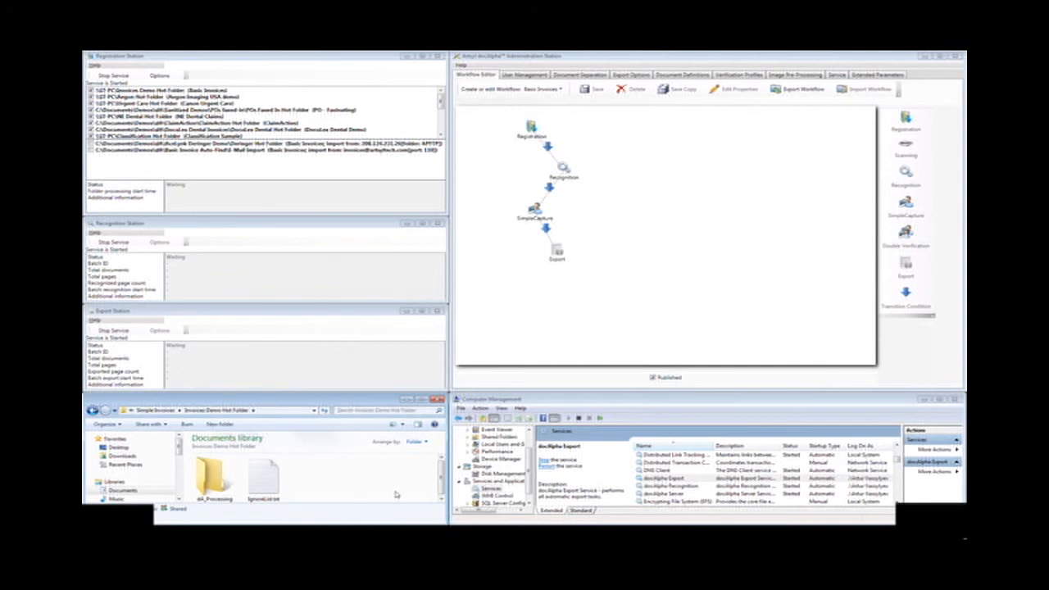
Step: Copy both purchase order files from the Sanitized Images folder of the faxed-in POs demo
key(BackSpace)
key(BackSpace)
key(Left)
key(Left)
key(Left)
key(Return)
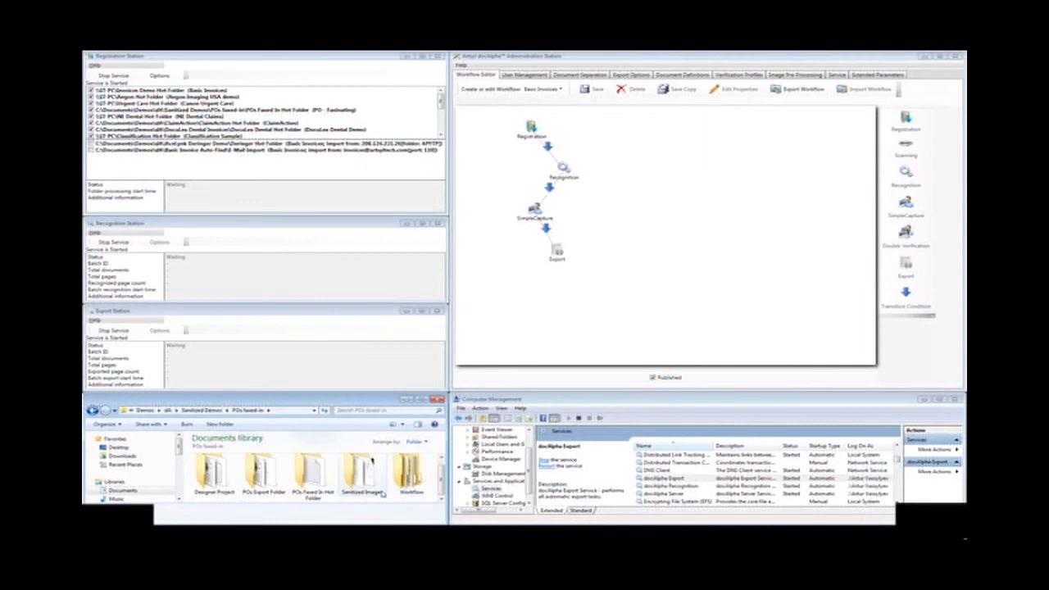
double_click(364, 483)
drag(305, 498, 231, 485)
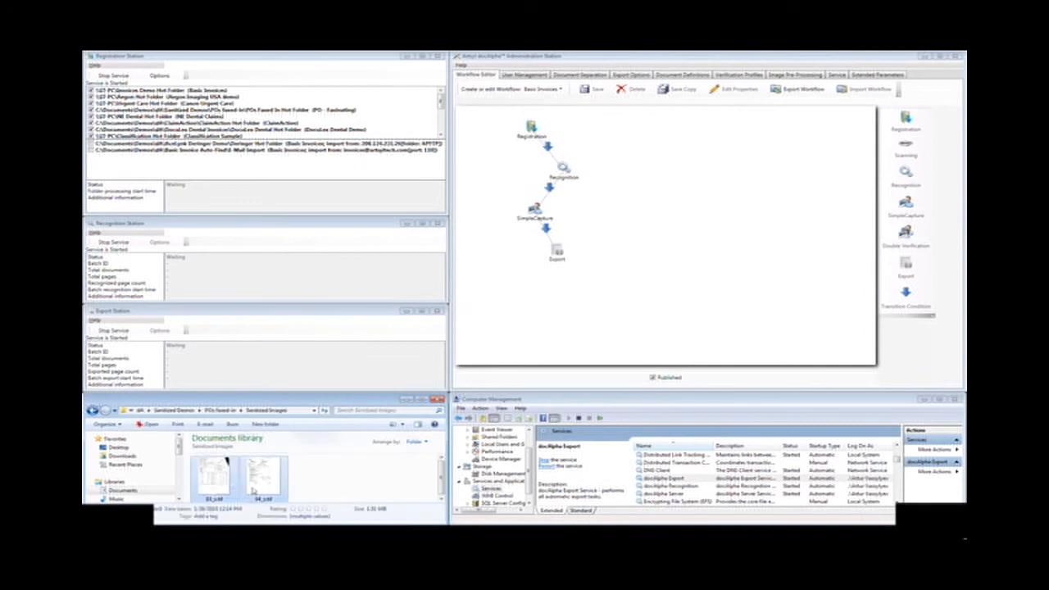
right_click(264, 487)
click(324, 442)
click(353, 477)
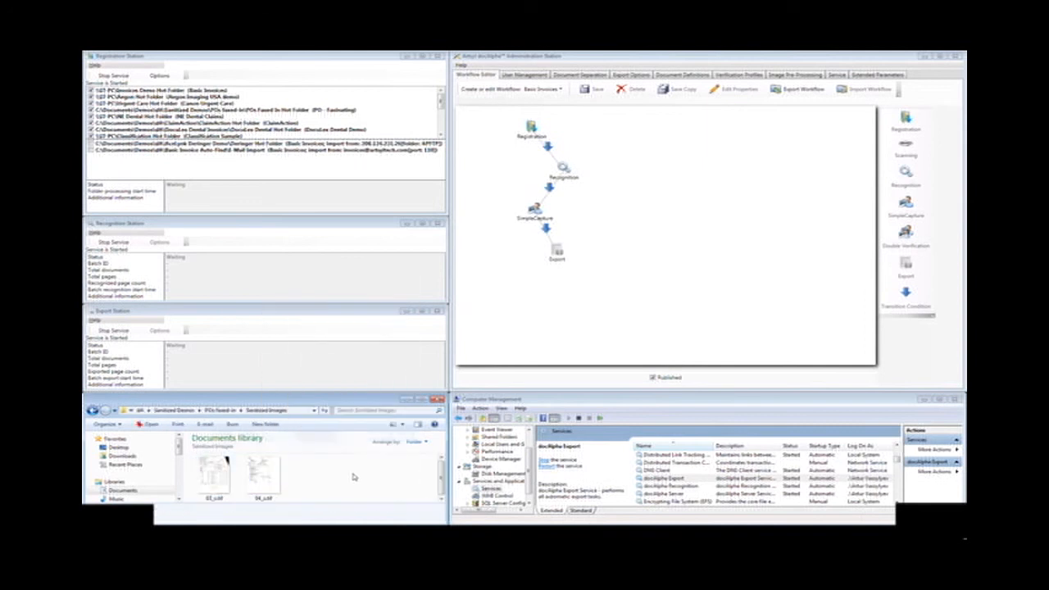
Step: Paste the copied purchase orders into the POs Faxed In Hot Folder
key(BackSpace)
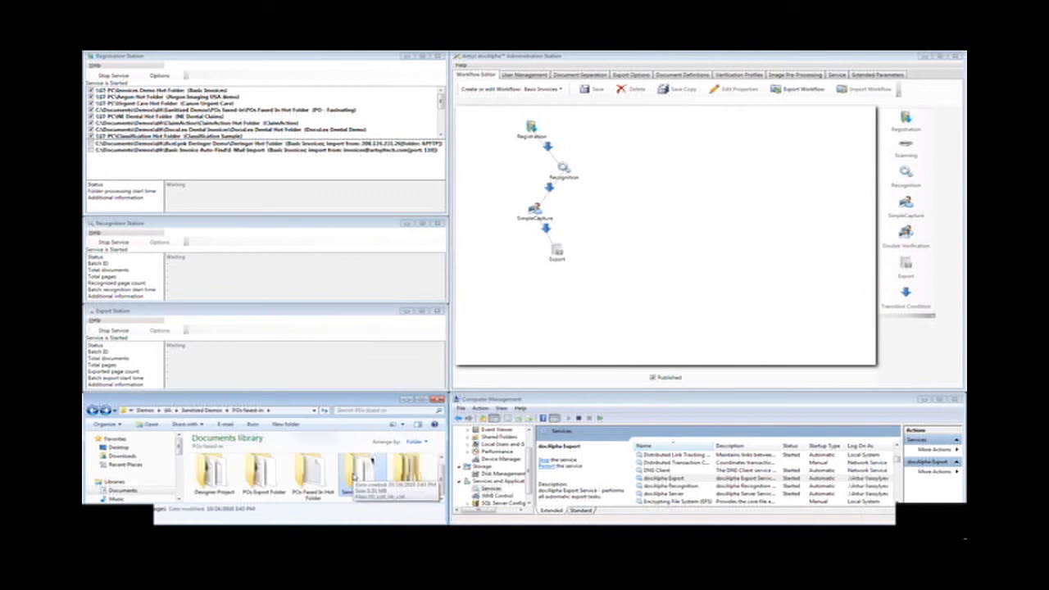
key(Left)
key(Left)
key(Right)
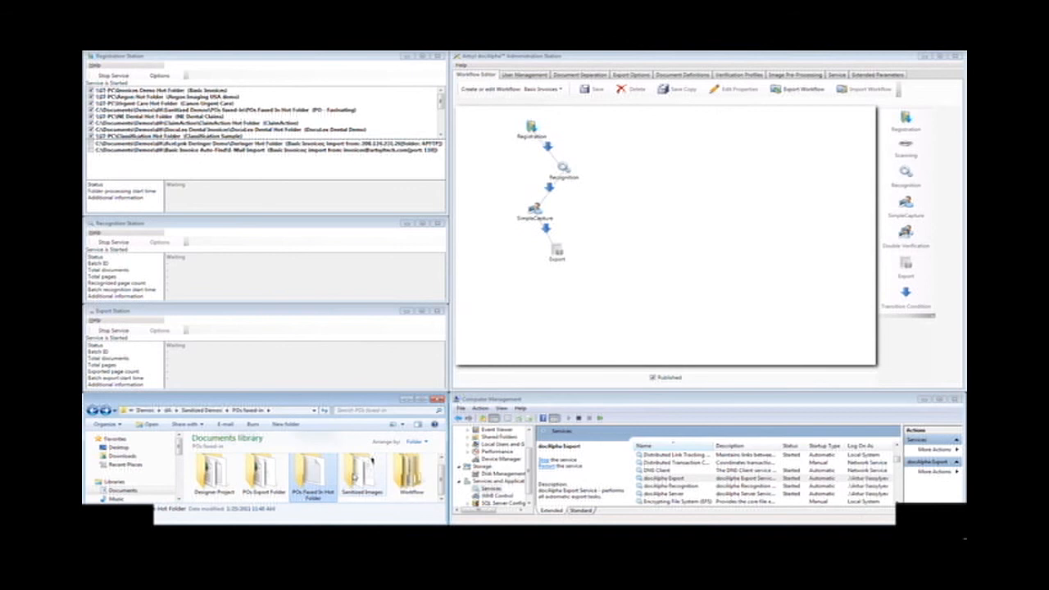
key(Return)
right_click(353, 476)
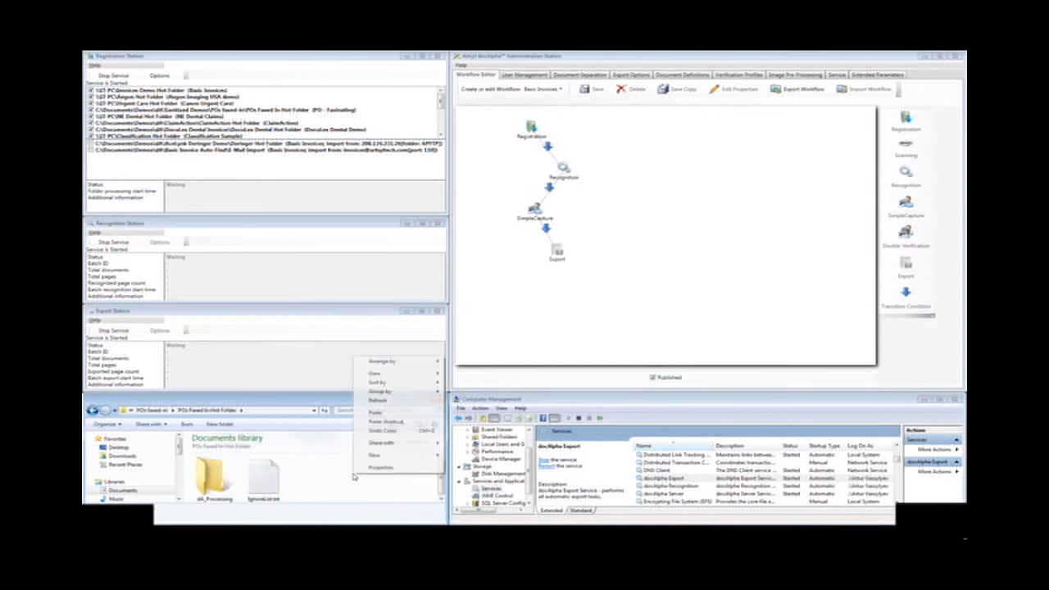
click(376, 412)
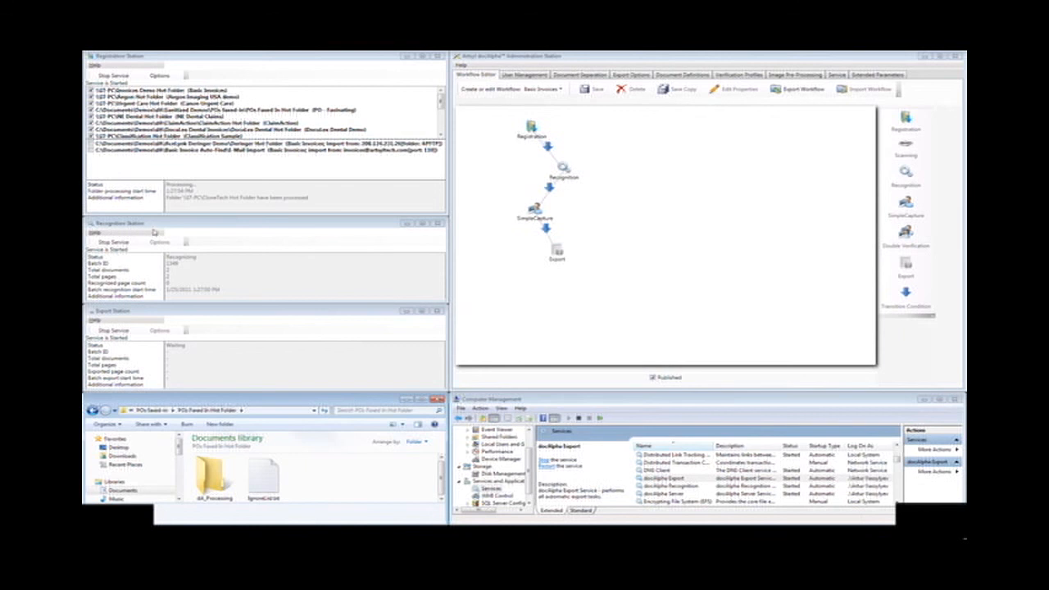
Step: Enlarge the line-item table below the purchase order image in SimpleCapture Station so more product rows fit
click(151, 233)
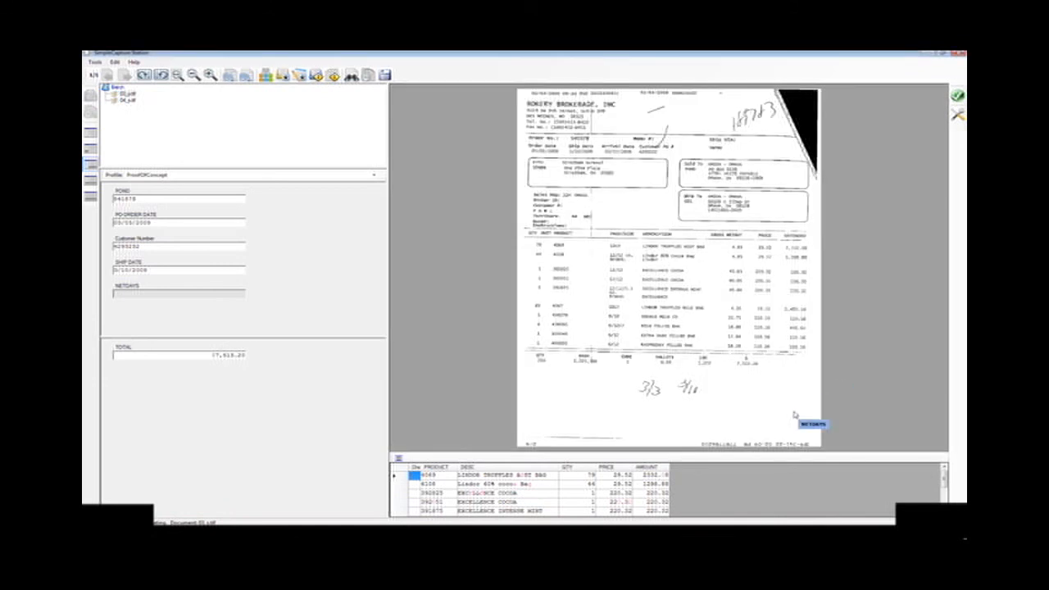
drag(774, 451, 771, 409)
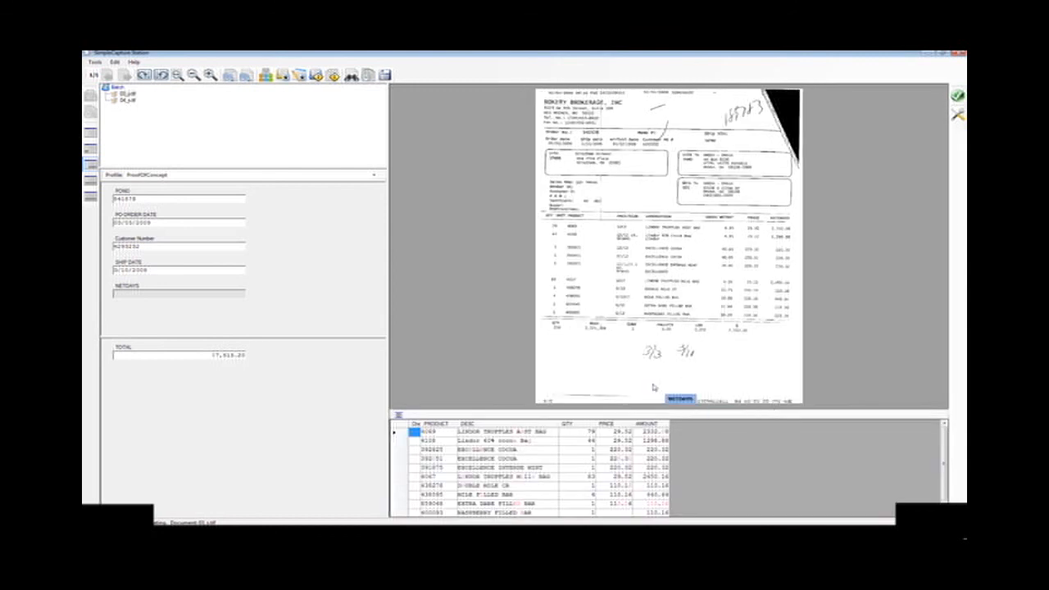